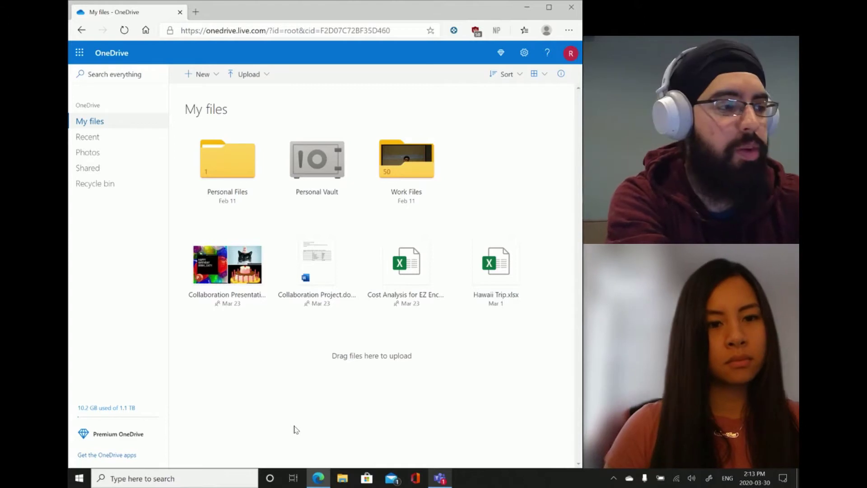
- Create a new Word document in OneDrive and name it "Collaborating with" followed by the collaborator's first name
{"action": "left_click", "coordinate": [201, 81]}
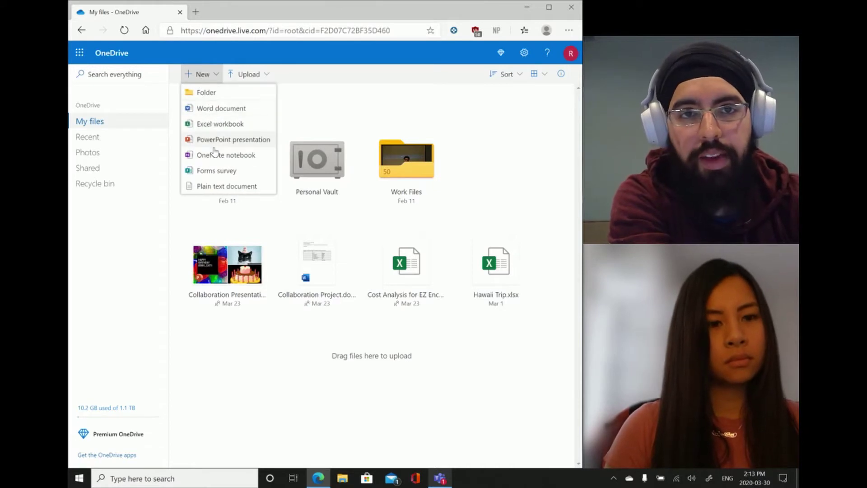
{"action": "left_click", "coordinate": [234, 110]}
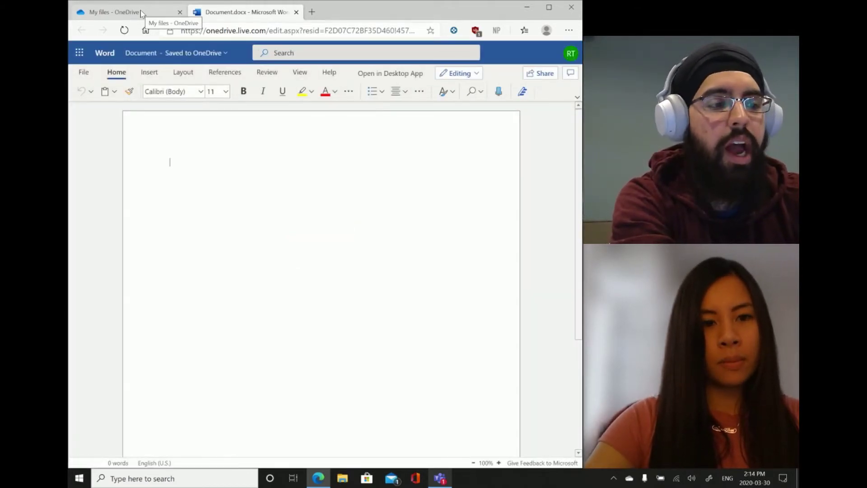
{"action": "left_click", "coordinate": [155, 52]}
{"action": "left_click", "coordinate": [155, 52]}
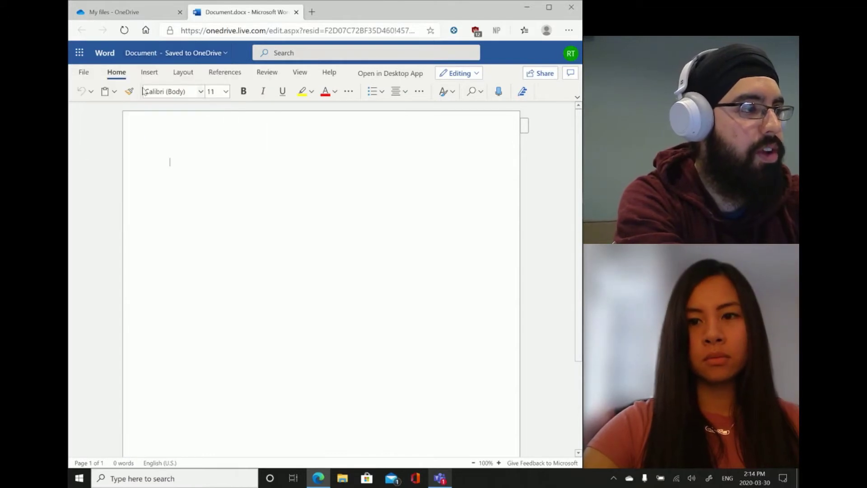
{"action": "left_click", "coordinate": [149, 52]}
{"action": "key", "text": "BackSpace"}
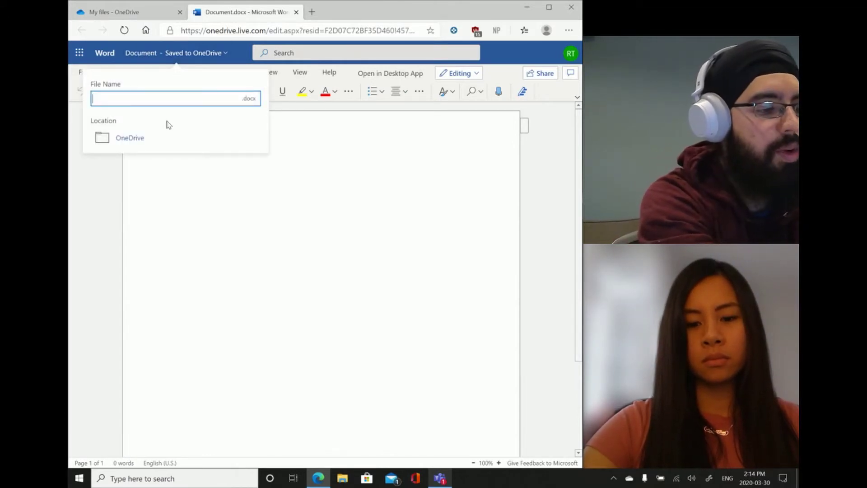
{"action": "type", "text": "Collabo"}
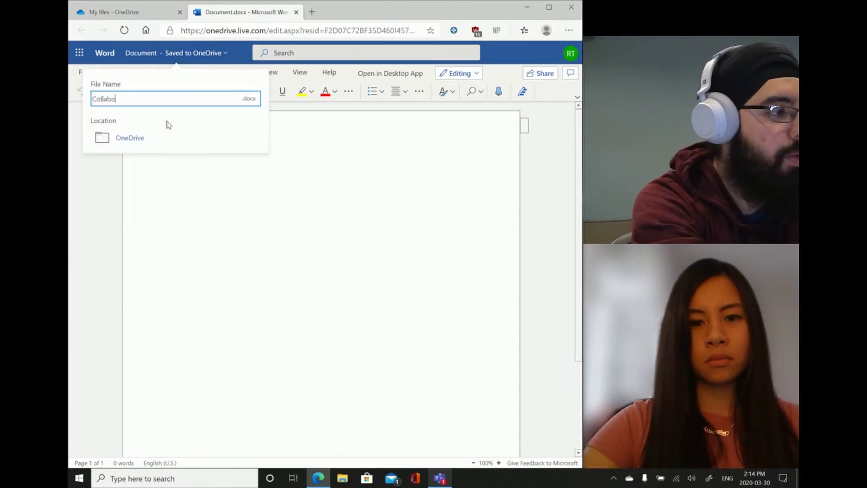
{"action": "type", "text": "rating with S"}
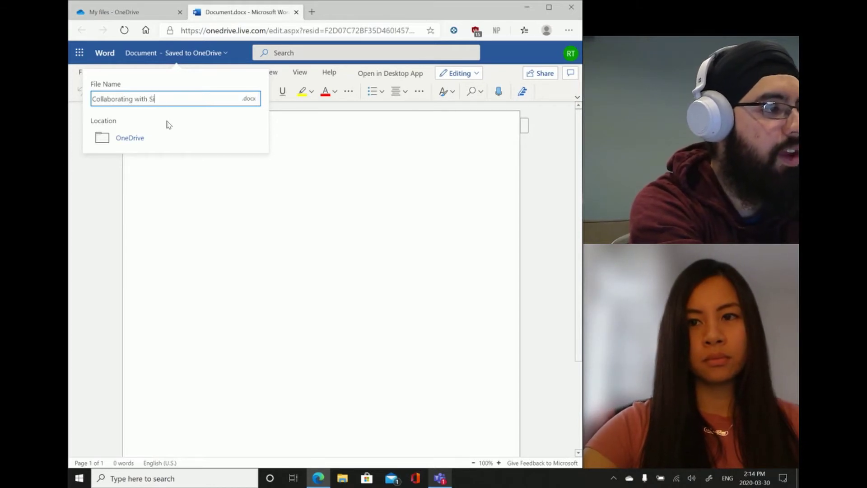
{"action": "type", "text": "ophia"}
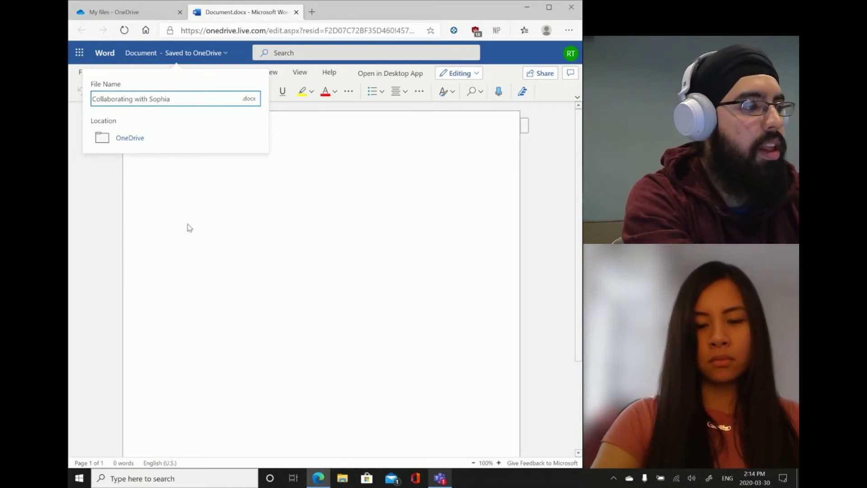
{"action": "key", "text": "Return"}
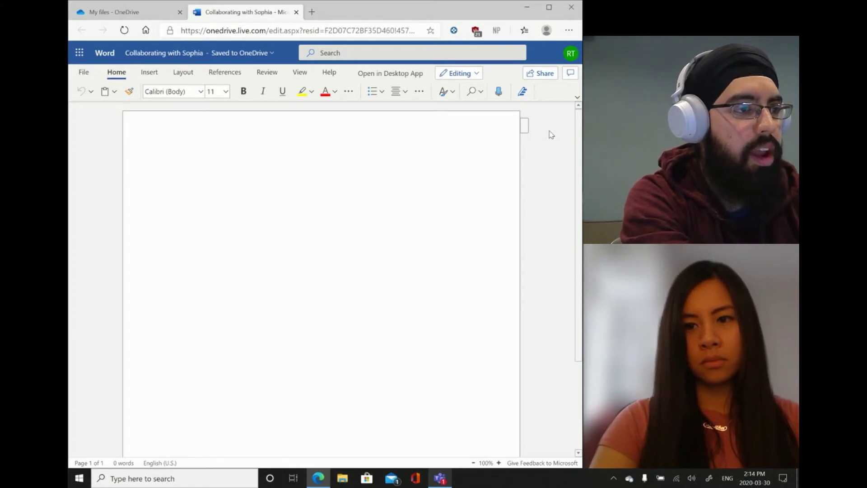
- Review the document's link settings without changing them and copy a sharing link that lets anyone with it edit
{"action": "left_click", "coordinate": [549, 77]}
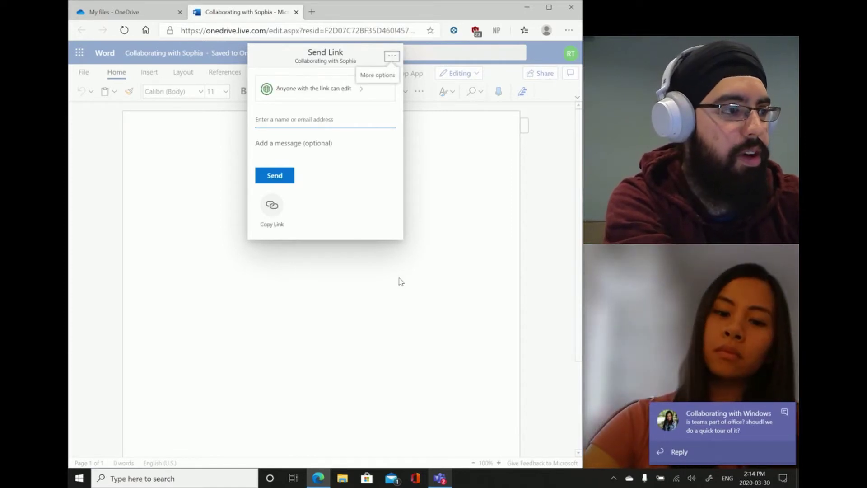
{"action": "left_click", "coordinate": [360, 93]}
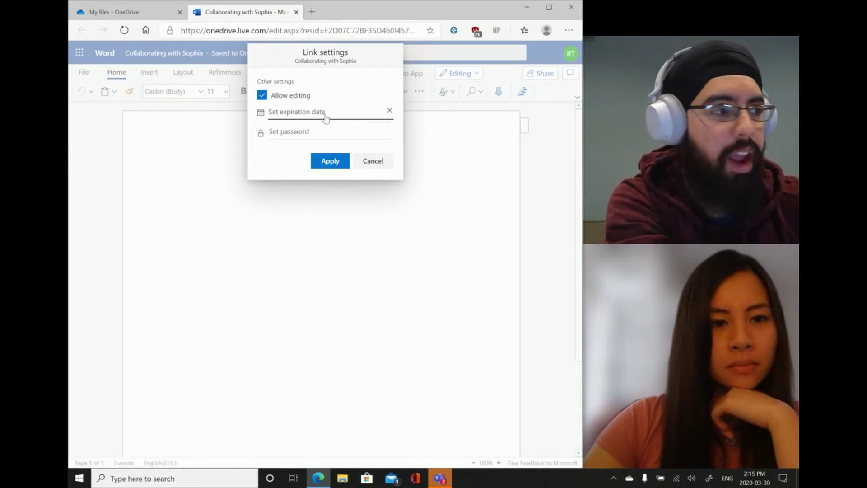
{"action": "left_click", "coordinate": [372, 168]}
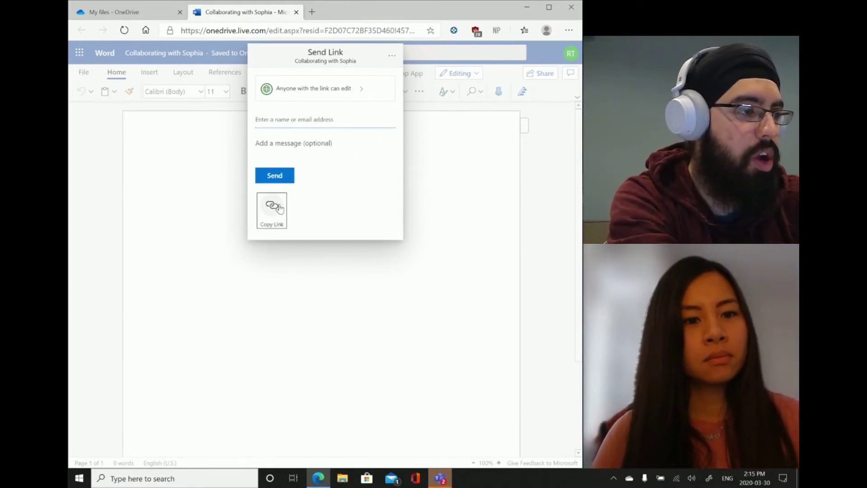
{"action": "left_click", "coordinate": [280, 208]}
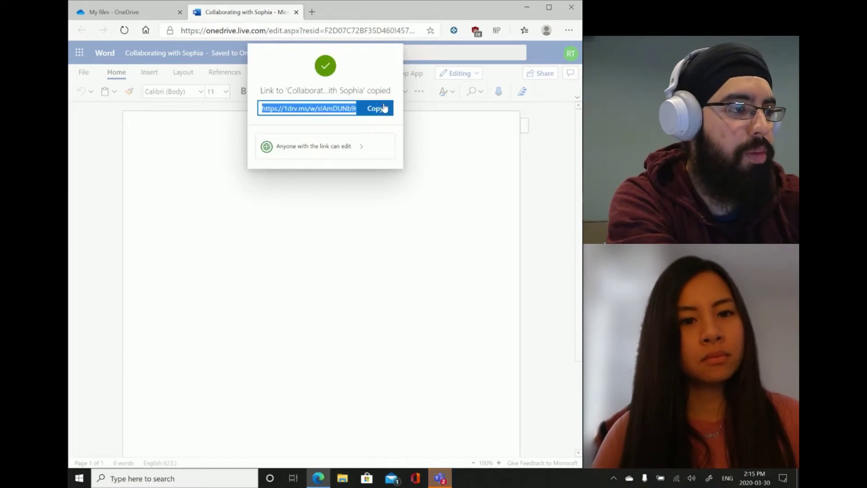
{"action": "left_click", "coordinate": [475, 276]}
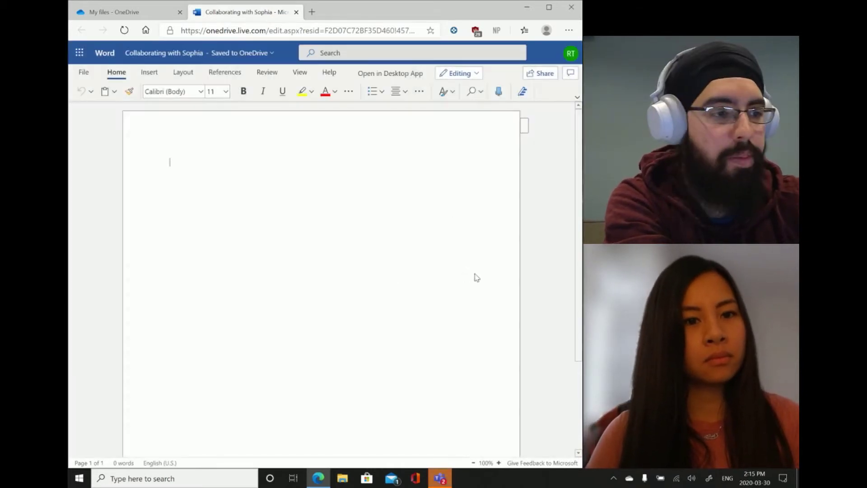
- Widen the browser window slightly, adjust the edge of the Teams window beside it, and return to the document
{"action": "left_click", "coordinate": [780, 335]}
{"action": "left_click", "coordinate": [320, 204]}
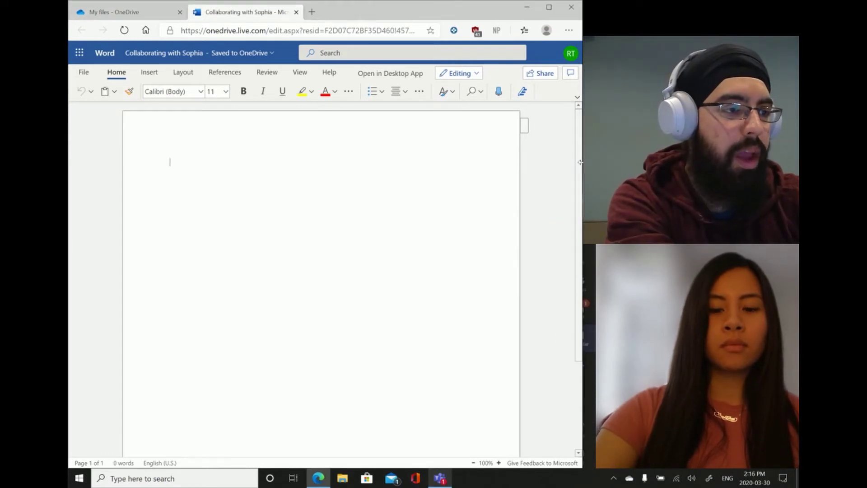
{"action": "mouse_move", "coordinate": [583, 244]}
{"action": "left_mouse_down"}
{"action": "mouse_move", "coordinate": [600, 244]}
{"action": "mouse_move", "coordinate": [591, 244]}
{"action": "left_mouse_up"}
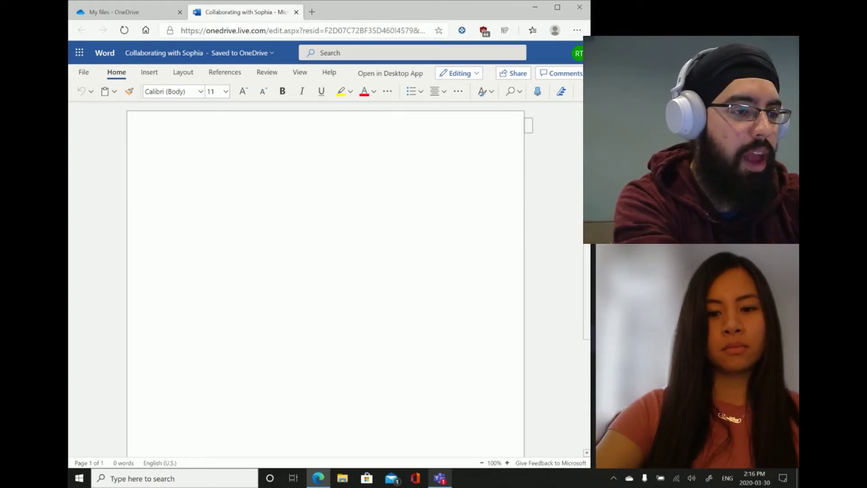
{"action": "left_click", "coordinate": [594, 265]}
{"action": "left_click_drag", "start_coordinate": [563, 276], "coordinate": [557, 276]}
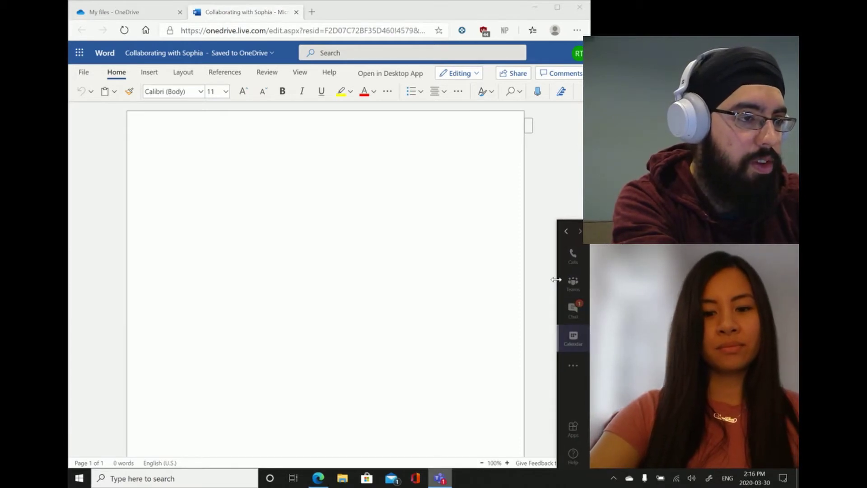
{"action": "left_click", "coordinate": [395, 218]}
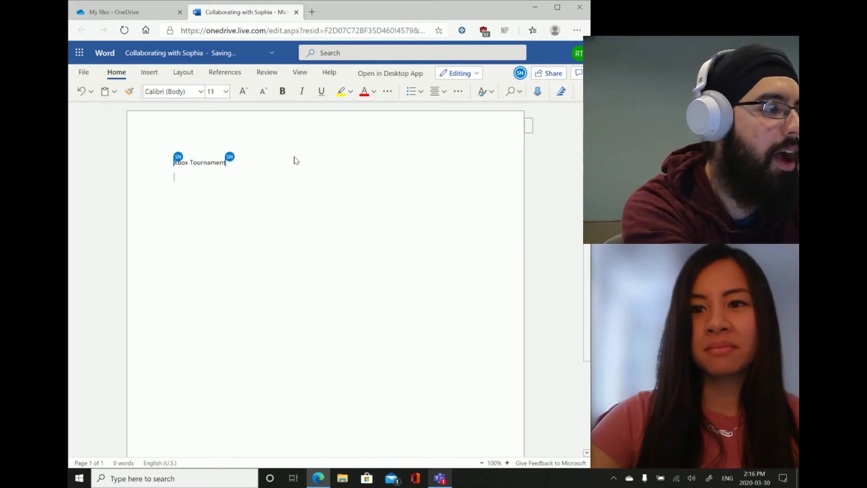
- Below the title "Xbox Tournament", leave a blank line and add the lines "Theme:" and "Date:"
{"action": "key", "text": "Return"}
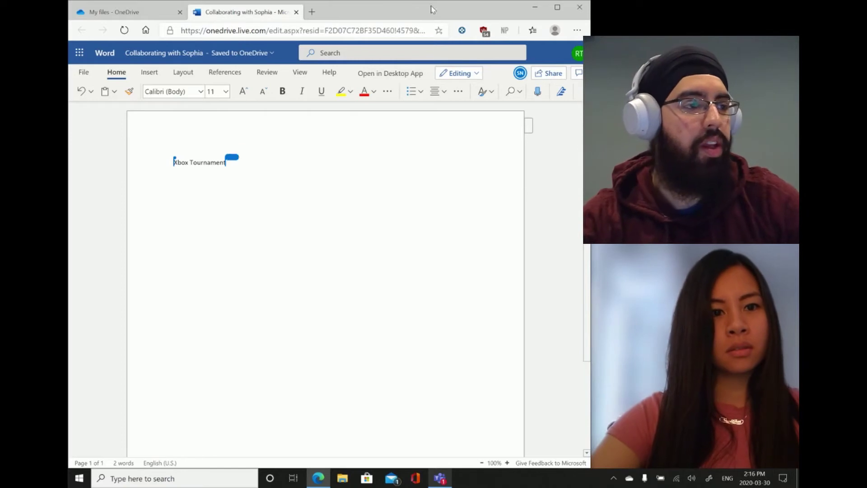
{"action": "left_click", "coordinate": [468, 192]}
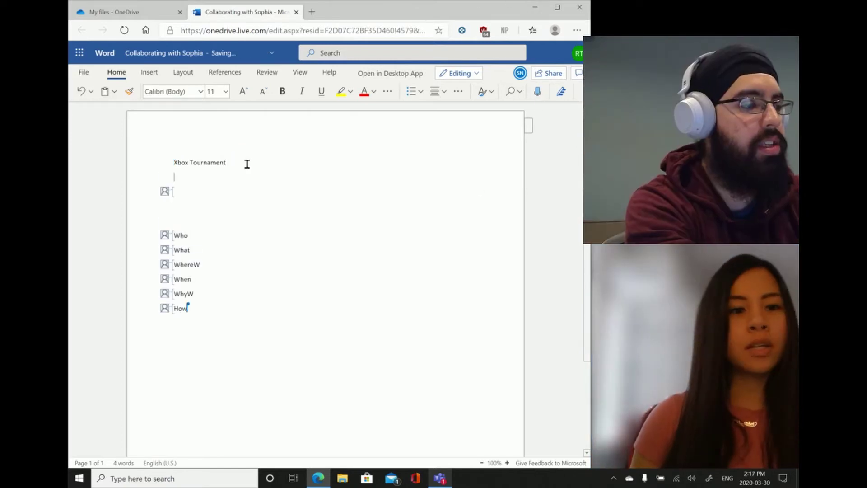
{"action": "key", "text": "Return"}
{"action": "key", "text": "BackSpace"}
{"action": "key", "text": "Return"}
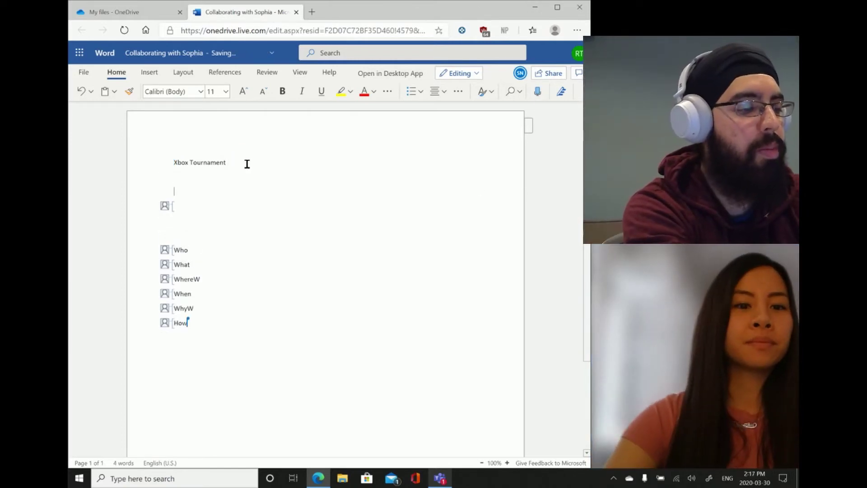
{"action": "type", "text": "Theme:"}
{"action": "key", "text": "Return"}
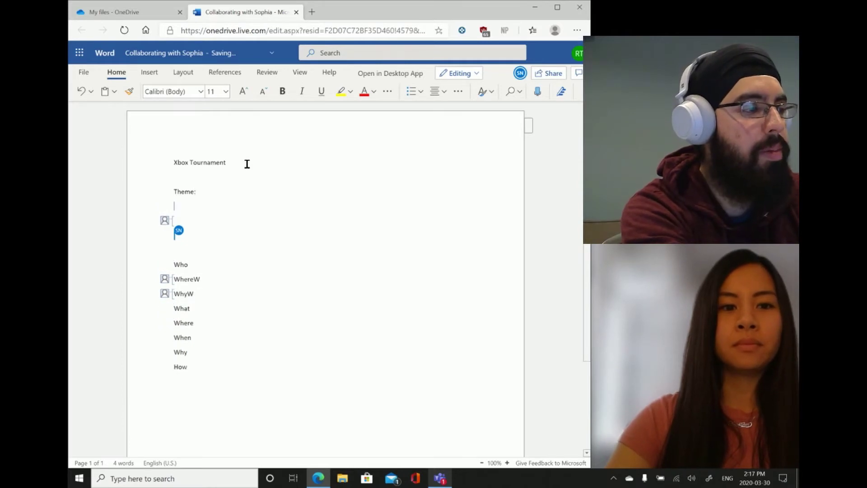
{"action": "type", "text": "Date"}
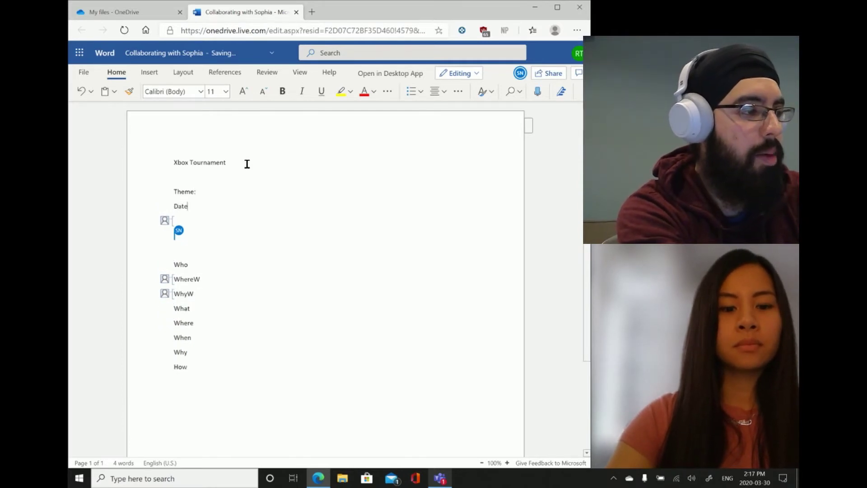
{"action": "type", "text": ":"}
- Add the lines "Time:" and "Participants" below the "Date:" line, correcting the capitalization of "Time:"
{"action": "key", "text": "Return"}
{"action": "type", "text": "Time:"}
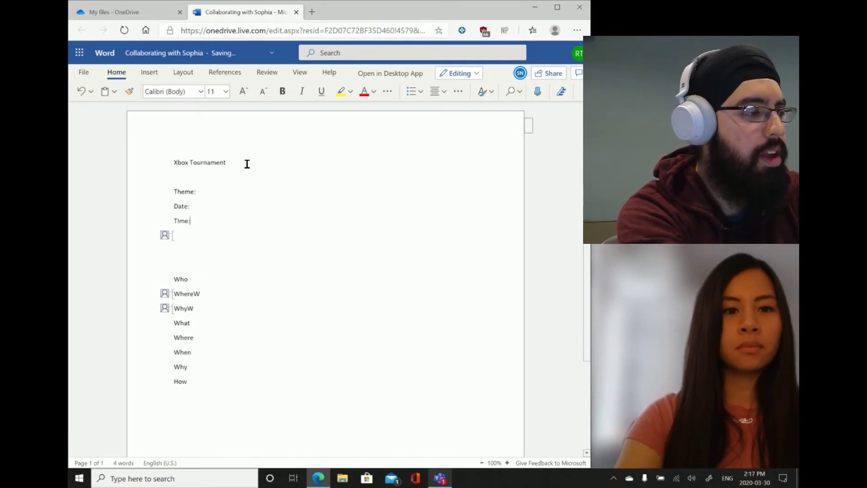
{"action": "key", "text": "BackSpace"}
{"action": "key", "text": "BackSpace"}
{"action": "key", "text": "BackSpace"}
{"action": "key", "text": "BackSpace"}
{"action": "key", "text": "BackSpace"}
{"action": "type", "text": "Time:"}
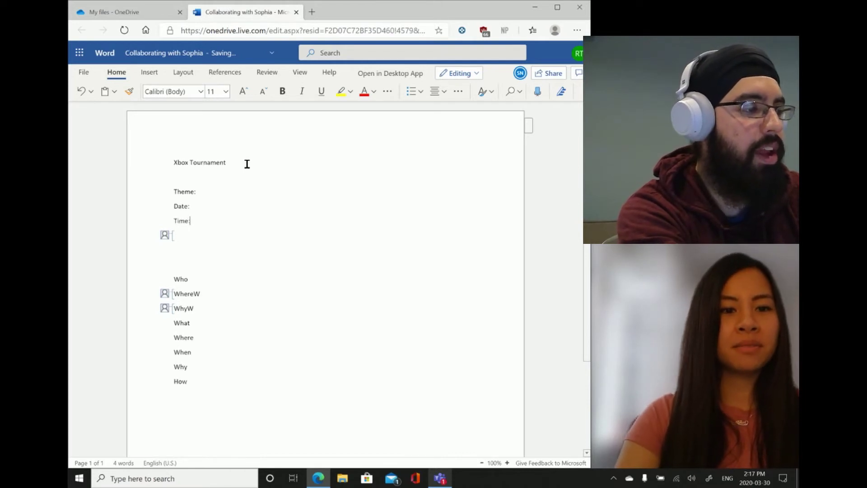
{"action": "key", "text": "Return"}
{"action": "type", "text": "Part"}
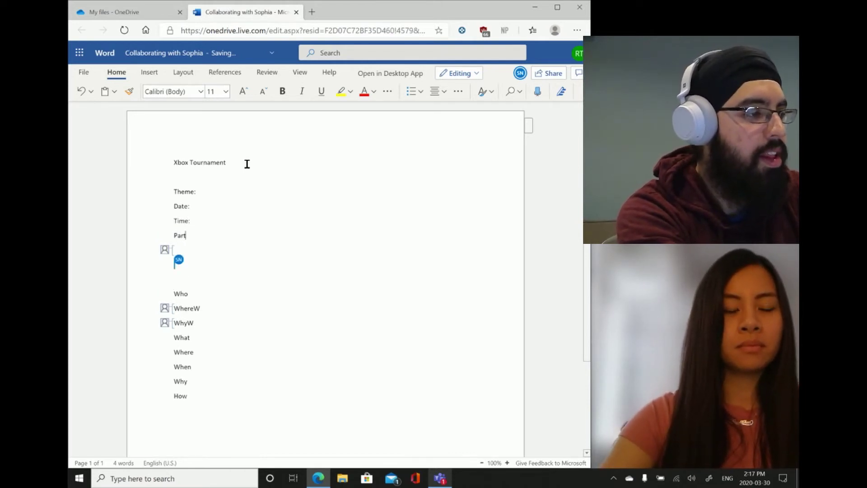
{"action": "type", "text": "icipants"}
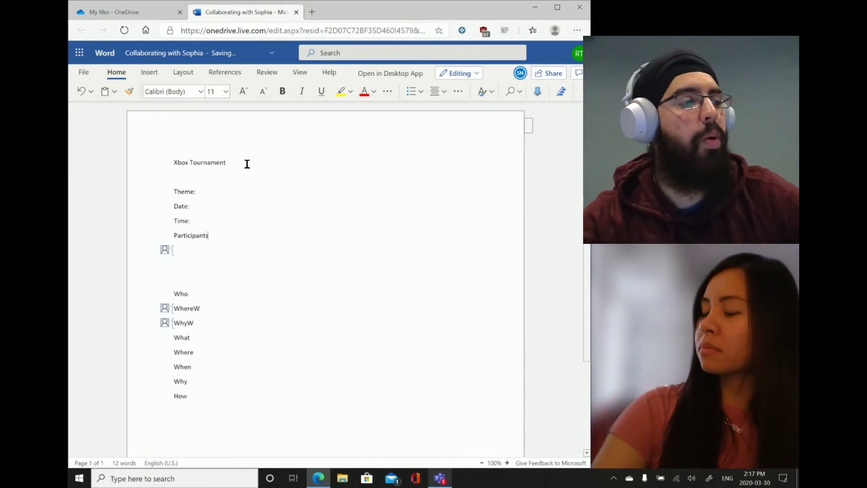
- Check which collaborator has the document open and who is editing the marked paragraphs
{"action": "left_click", "coordinate": [520, 75]}
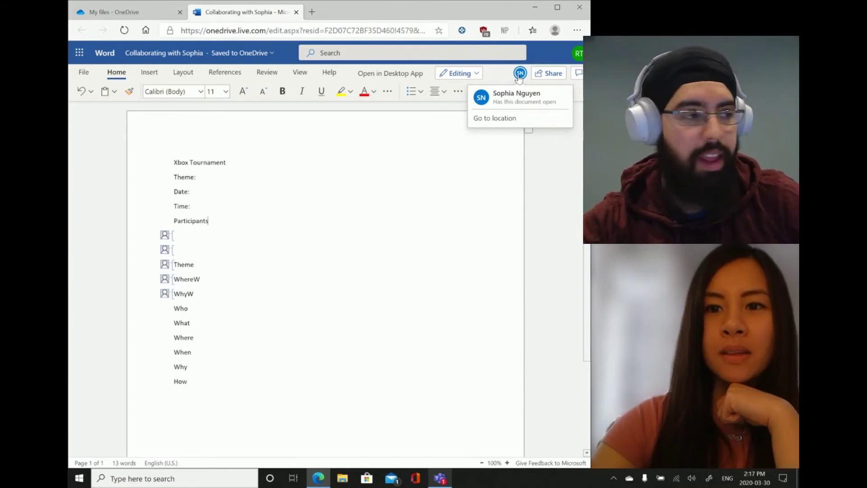
{"action": "mouse_move", "coordinate": [168, 296]}
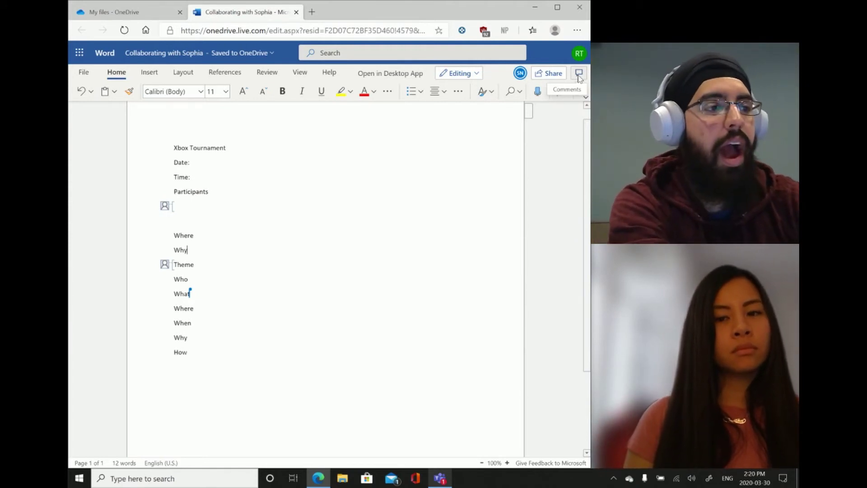
- Post the comment "How many people do you think we need?" on the "Participants:" line and view the existing comment on "What"
{"action": "left_click", "coordinate": [579, 74]}
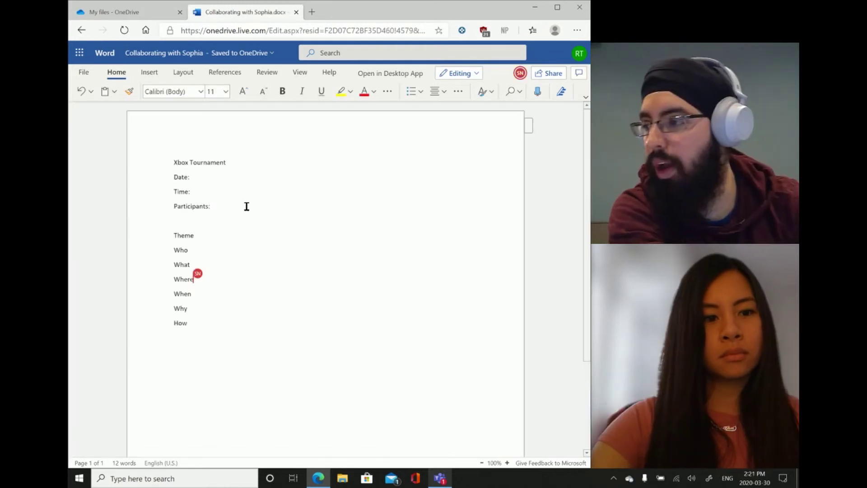
{"action": "left_click", "coordinate": [247, 207]}
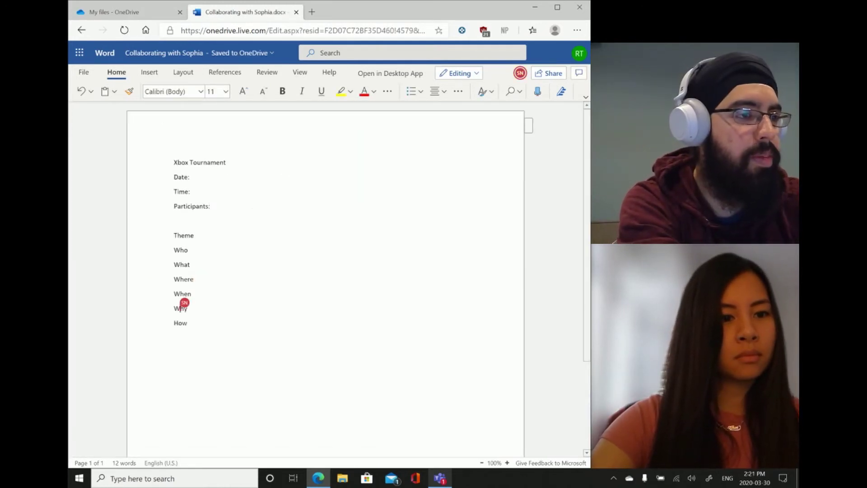
{"action": "left_click", "coordinate": [579, 73]}
{"action": "left_click", "coordinate": [565, 132]}
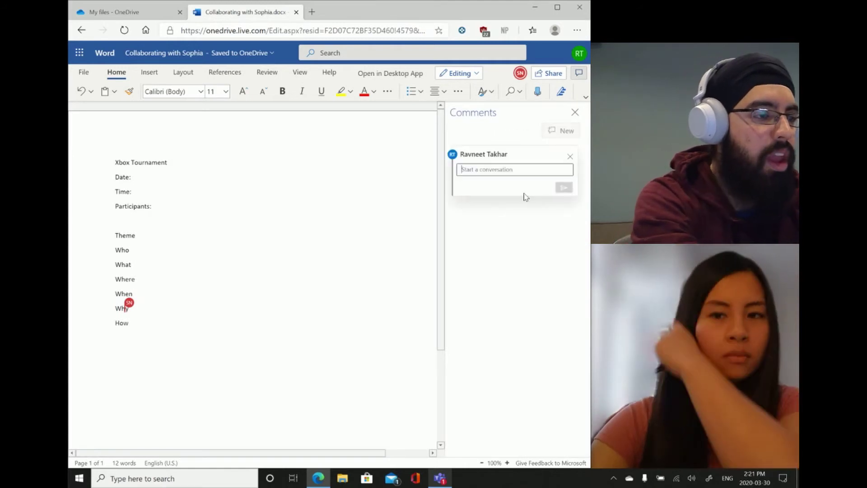
{"action": "type", "text": "How many peopl"}
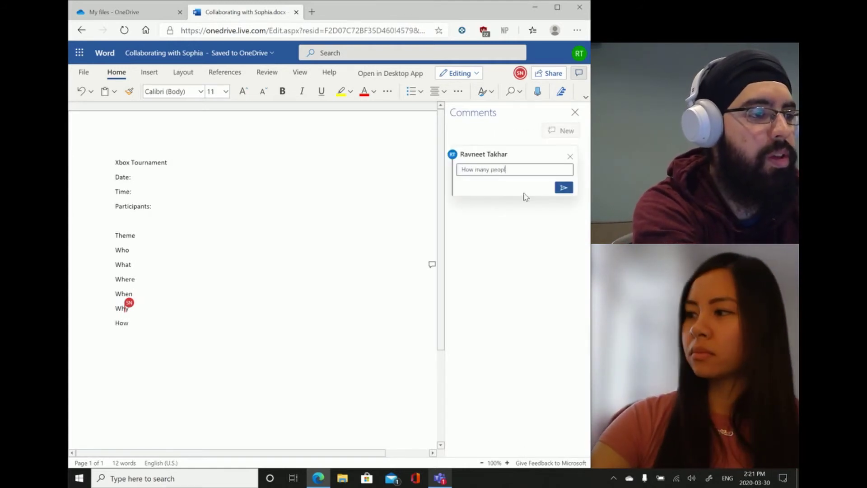
{"action": "type", "text": "e do you think we need?"}
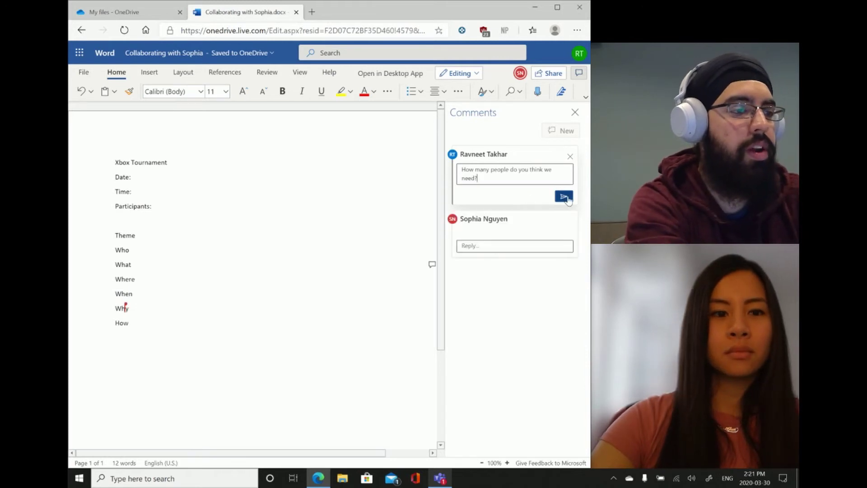
{"action": "left_click", "coordinate": [565, 197]}
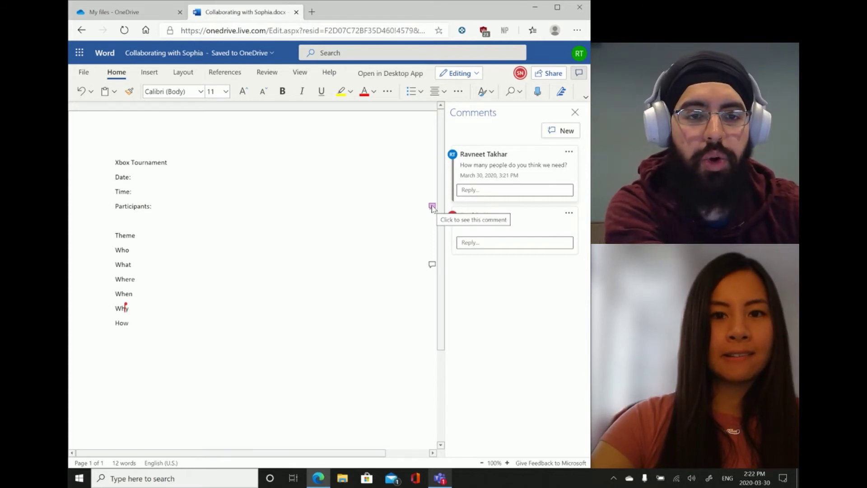
{"action": "left_click", "coordinate": [432, 265]}
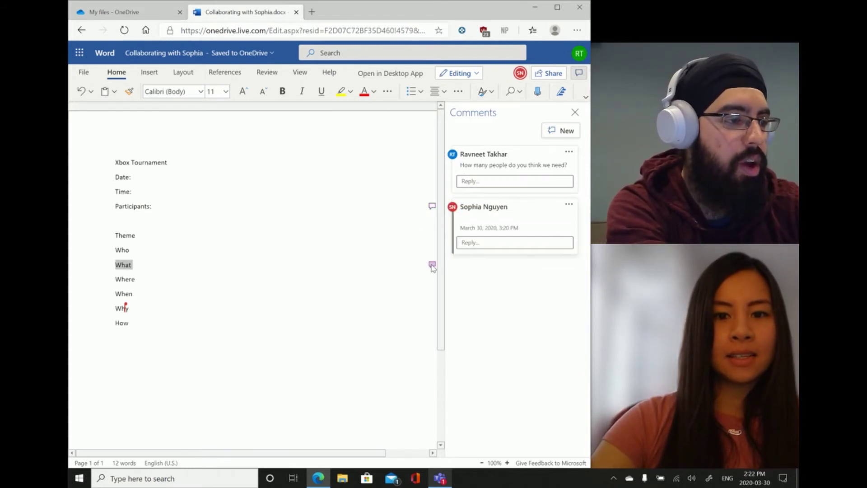
- Close the Comments pane and dismiss the file name details to return to the document text
{"action": "left_click", "coordinate": [396, 306]}
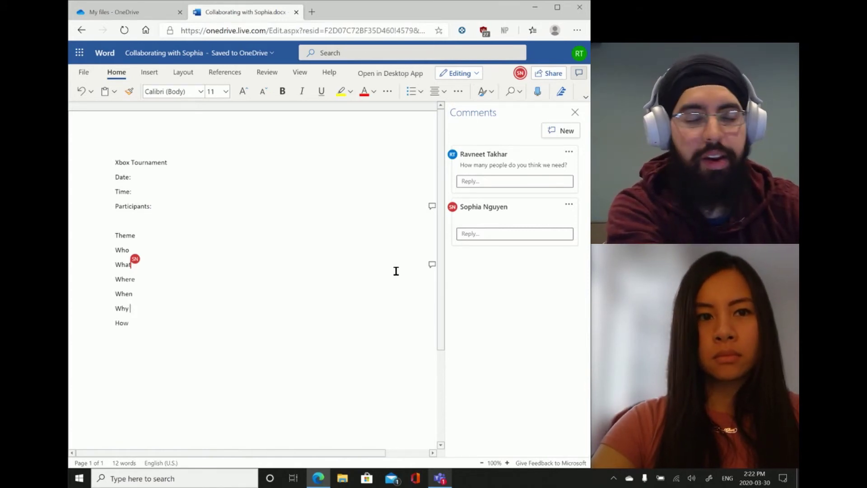
{"action": "left_click", "coordinate": [575, 112]}
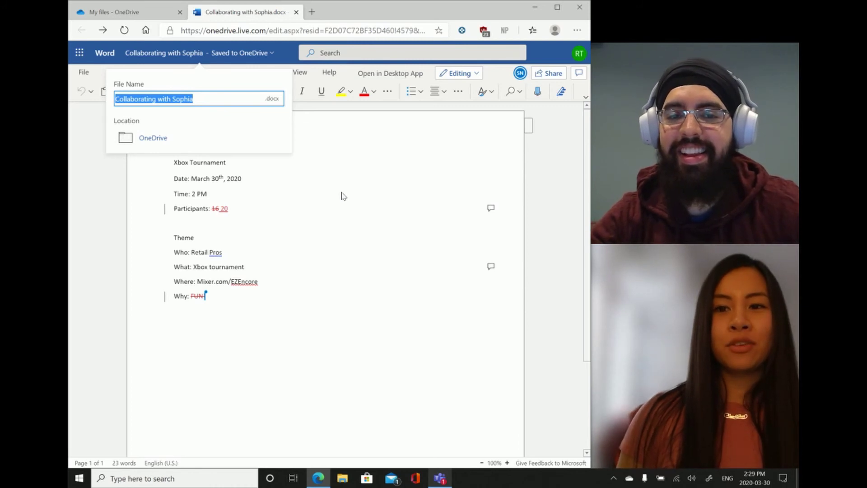
{"action": "left_click", "coordinate": [387, 329]}
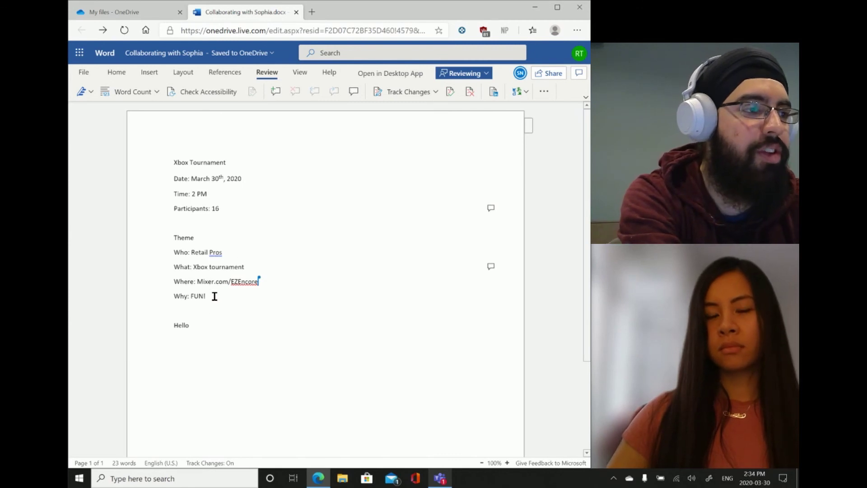
- Delete the "Why: FUN!" line as a tracked change and reject that deletion
{"action": "left_click_drag", "start_coordinate": [213, 296], "coordinate": [170, 296]}
{"action": "key", "text": "Delete"}
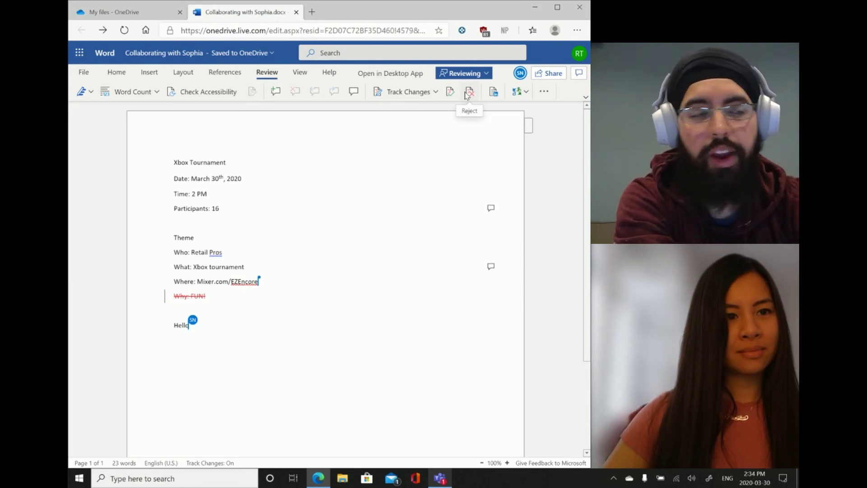
{"action": "left_click", "coordinate": [468, 92]}
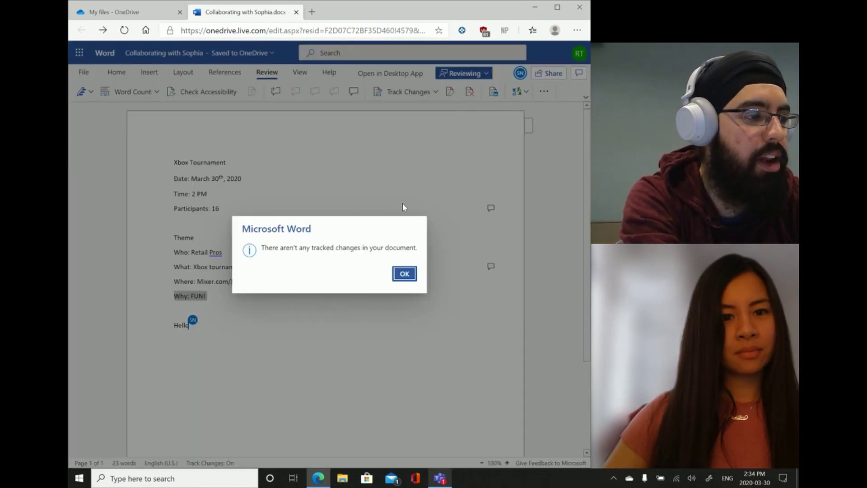
{"action": "left_click", "coordinate": [405, 272]}
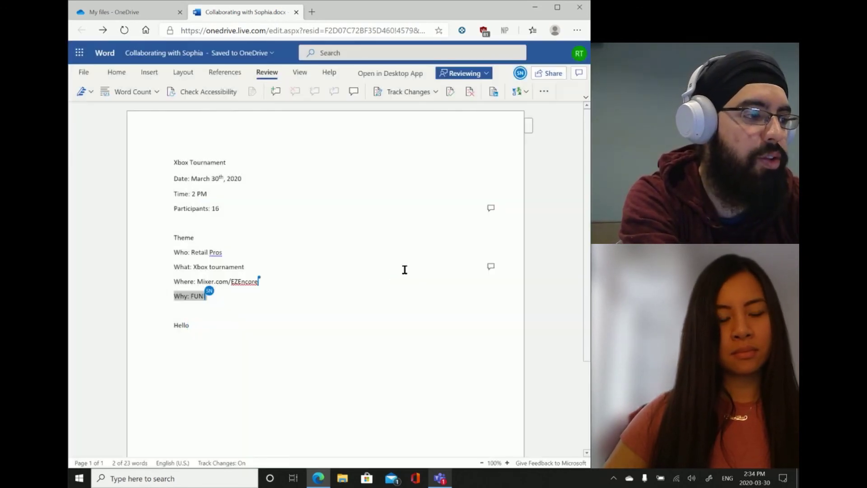
{"action": "left_click", "coordinate": [219, 296]}
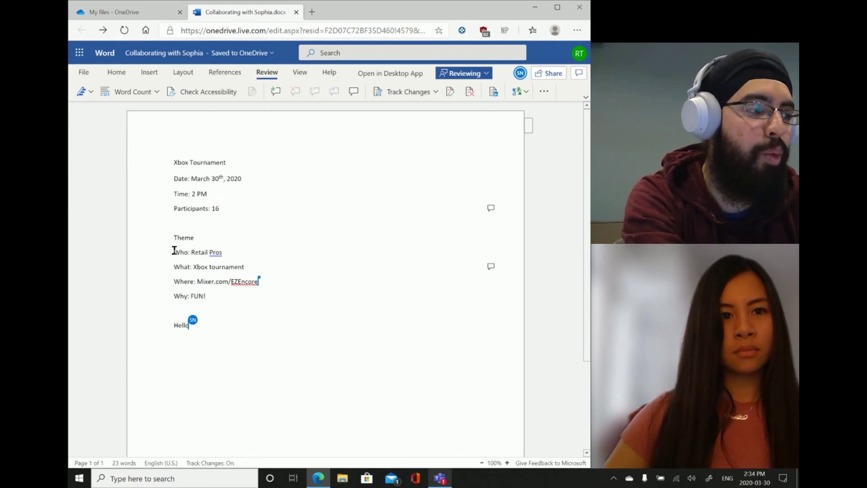
- Delete the lines from "Who: Retail Pros" through "Why: FUN!" with change tracking on
{"action": "left_click_drag", "start_coordinate": [174, 252], "coordinate": [271, 297]}
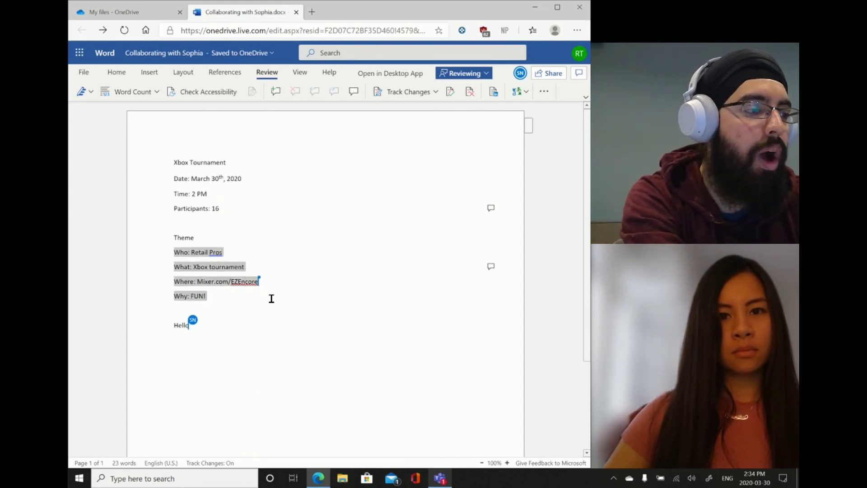
{"action": "left_click", "coordinate": [469, 94]}
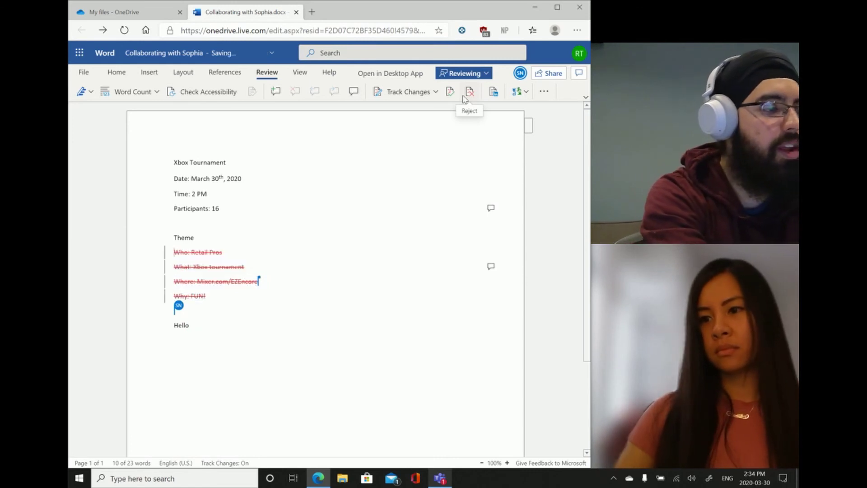
{"action": "left_click", "coordinate": [186, 328]}
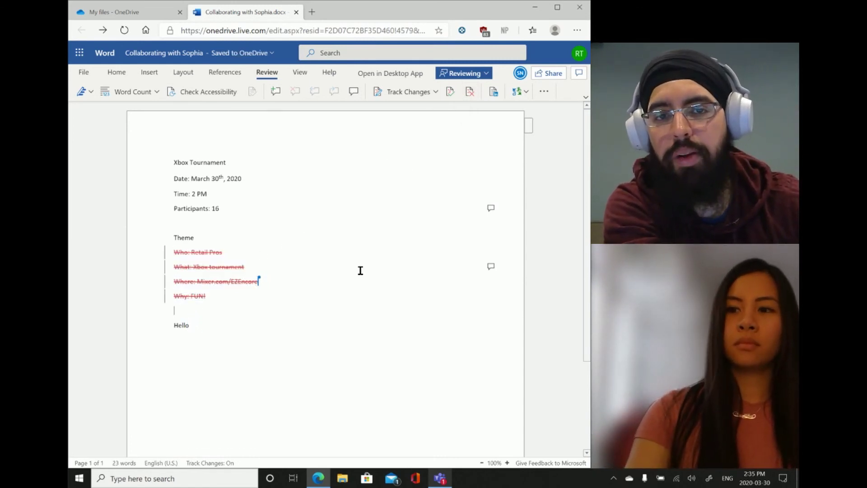
{"action": "left_click", "coordinate": [257, 311]}
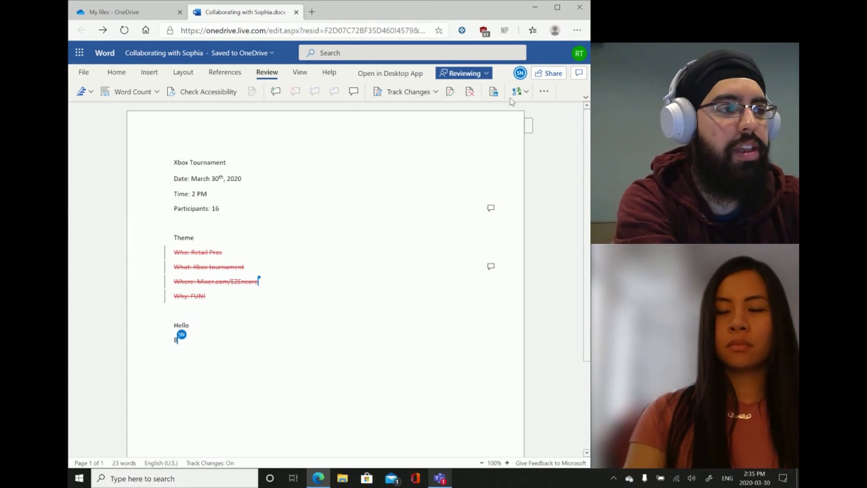
- Reject the tracked deletions of the four lines below "Theme"
{"action": "left_click", "coordinate": [470, 91]}
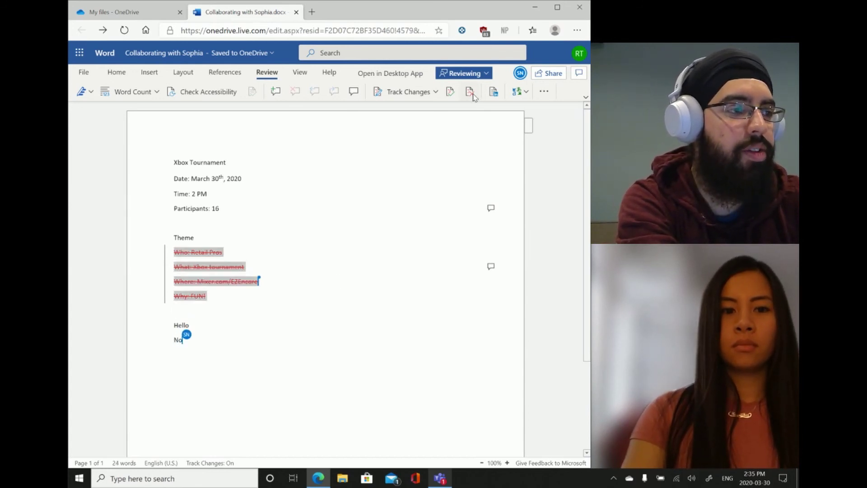
{"action": "left_click", "coordinate": [469, 93]}
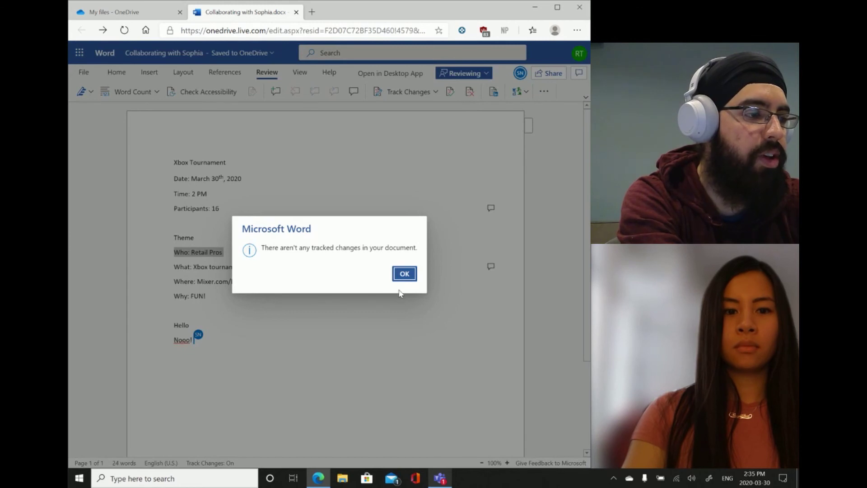
{"action": "left_click", "coordinate": [405, 274]}
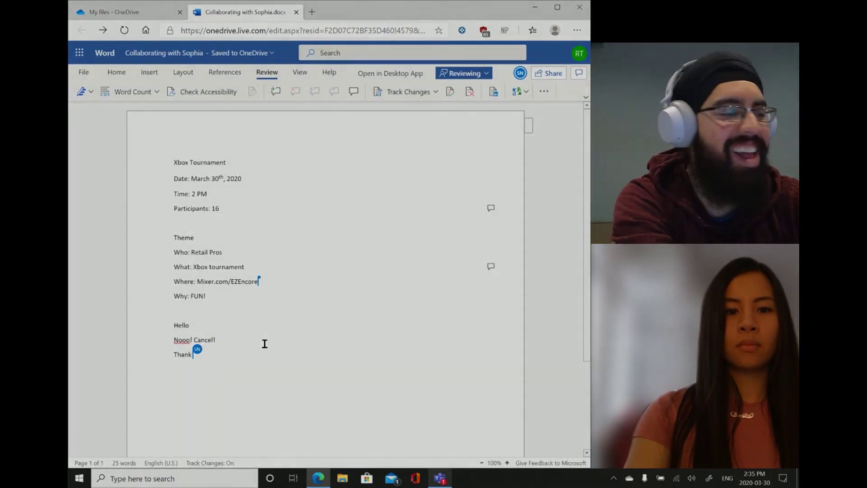
{"action": "left_click_drag", "start_coordinate": [265, 344], "coordinate": [141, 349]}
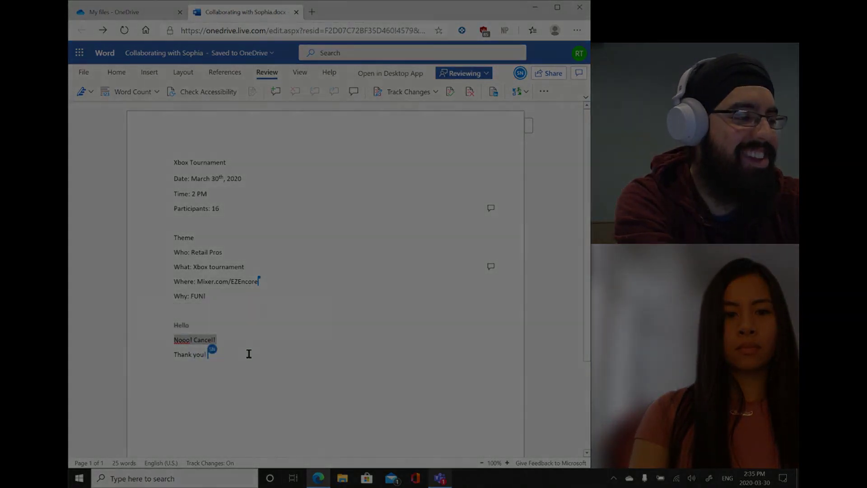